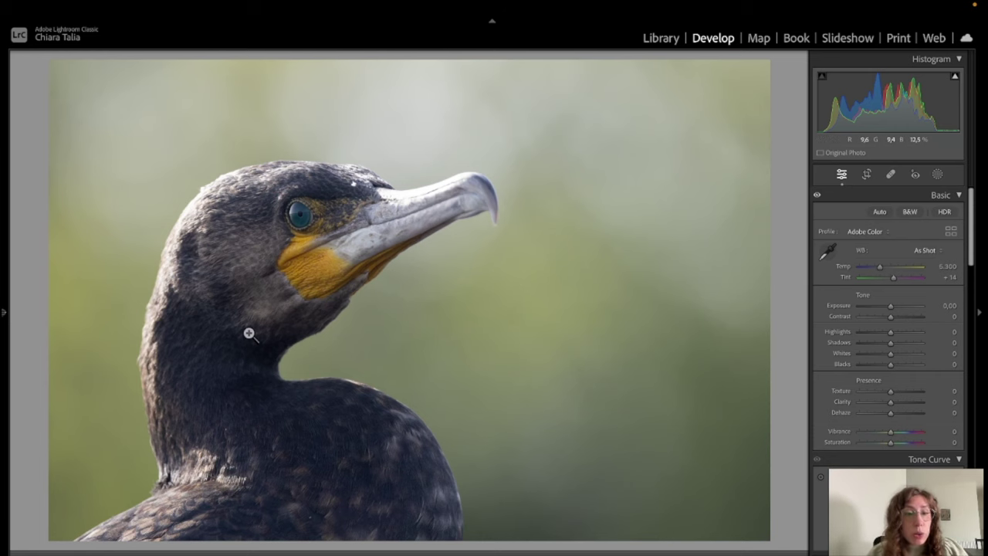
Zoom in to inspect the neck feathers, yellow cheek patch and eye, then return to the full view.
left_click(306, 267)
left_click_drag(348, 353, 600, 314)
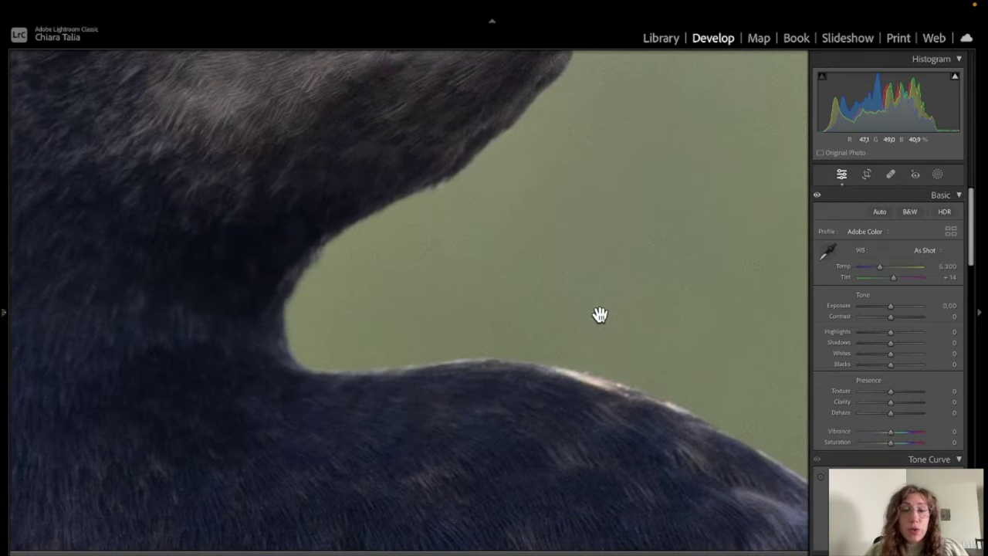
left_click_drag(610, 220, 569, 382)
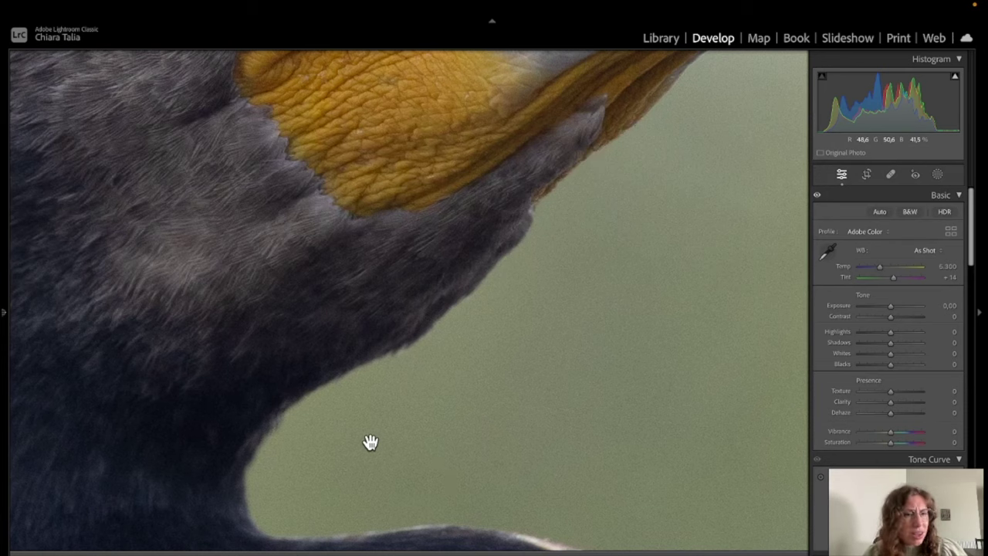
left_click_drag(240, 290, 490, 400)
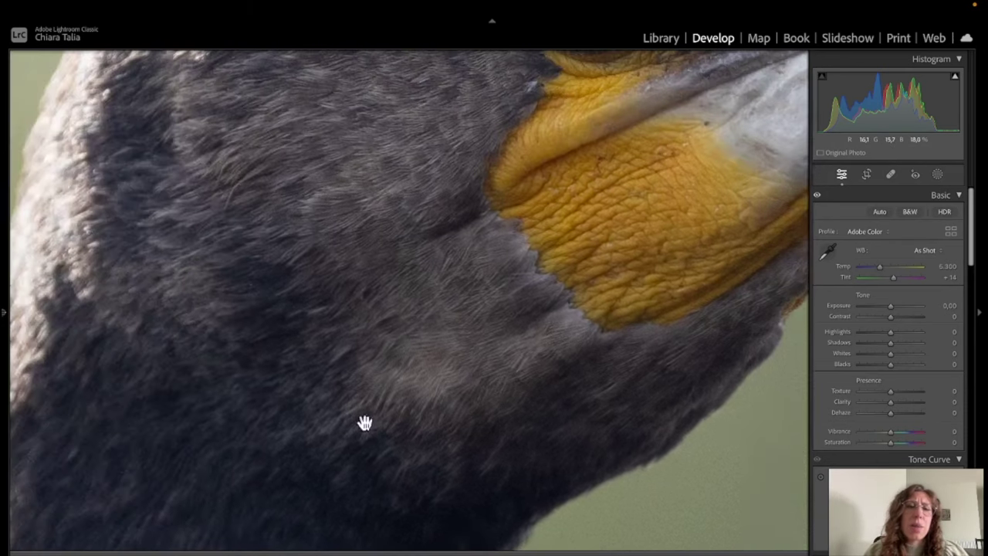
left_click_drag(463, 273, 374, 426)
left_click(217, 327)
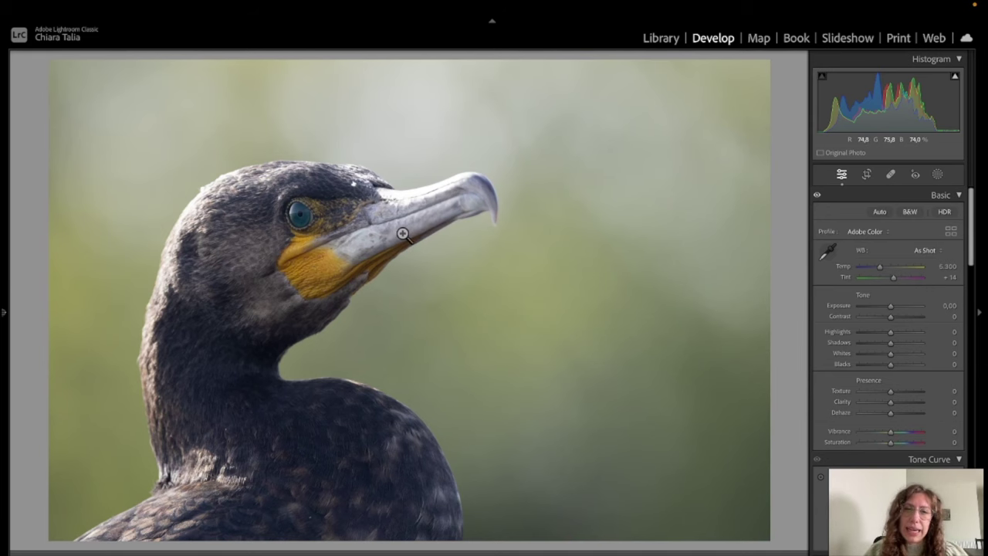
left_click(411, 193)
left_click(410, 192)
Show highlight clipping and check the beak's clipped highlights up close.
key("j")
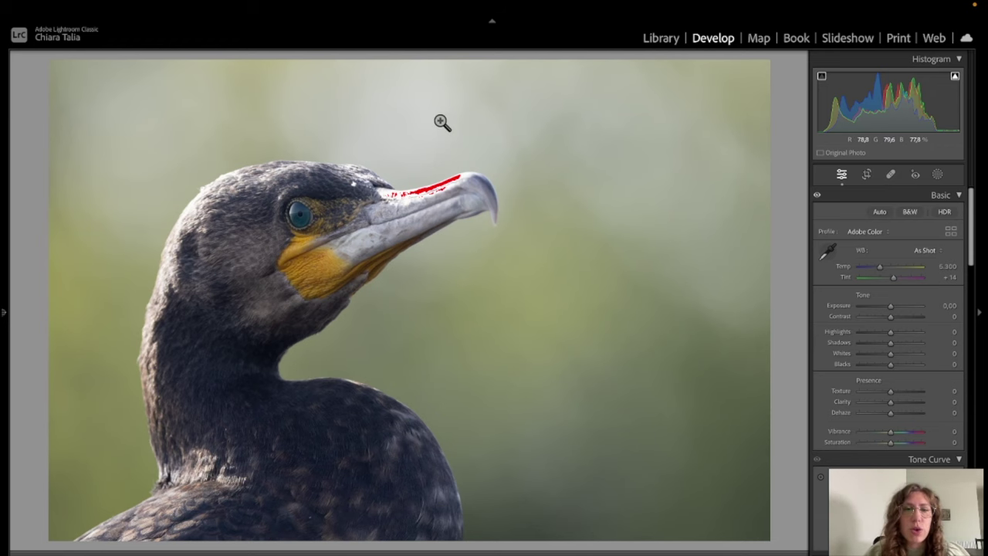
left_click(452, 190)
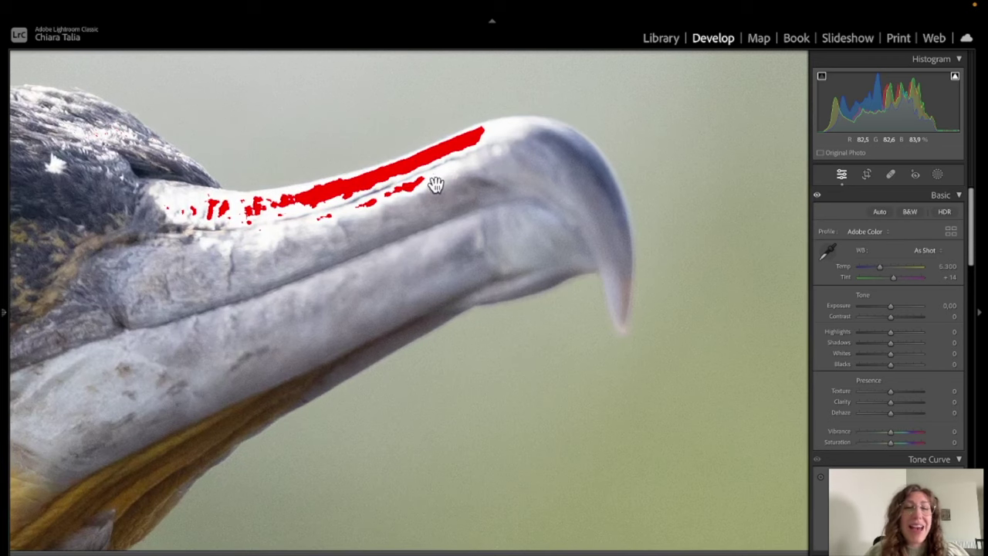
left_click(436, 184)
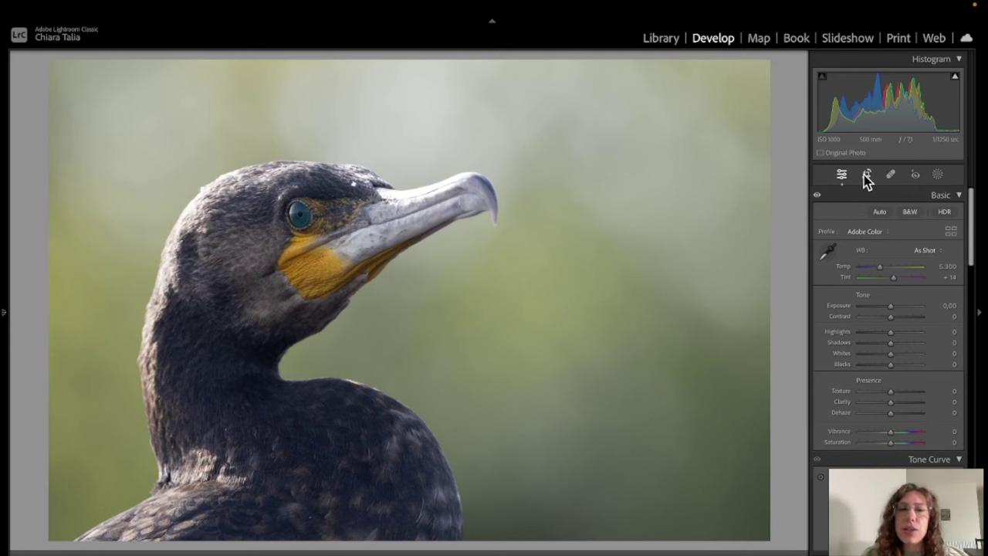
Lock the crop to a 4 x 5 / 8 x 10 aspect ratio.
left_click(867, 177)
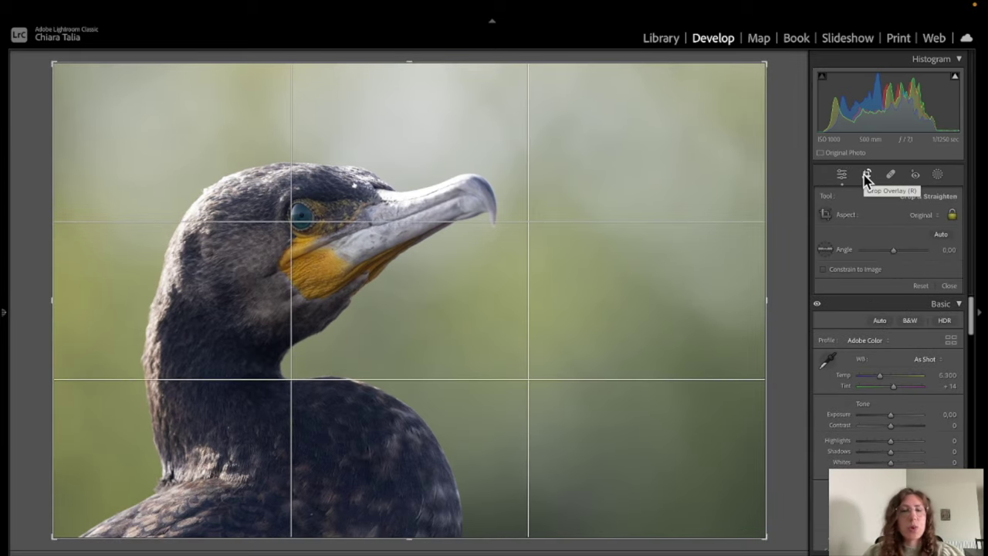
left_click(923, 217)
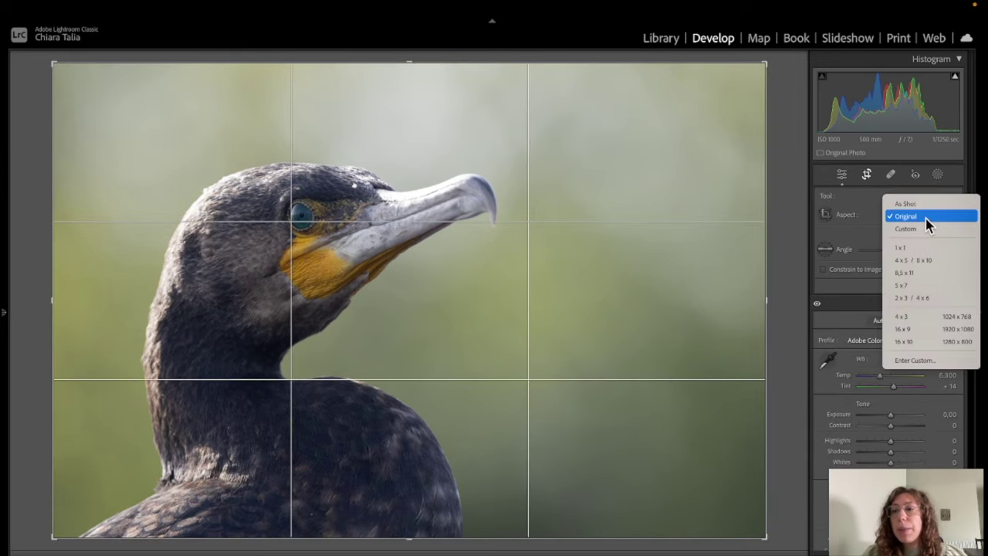
left_click(905, 262)
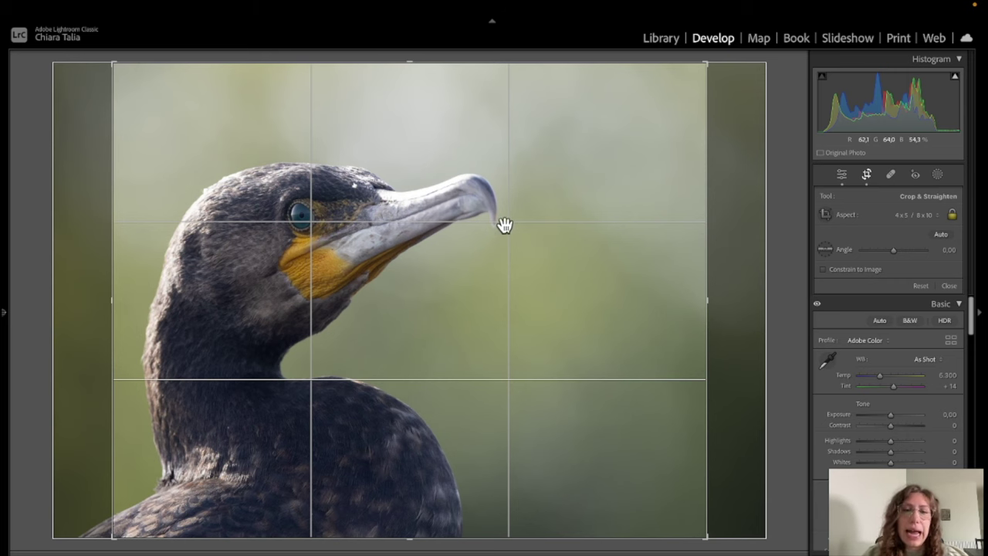
Frame the head and beak in the 4 x 5 crop, apply it, then undo and reopen cropping.
left_click_drag(401, 342, 415, 343)
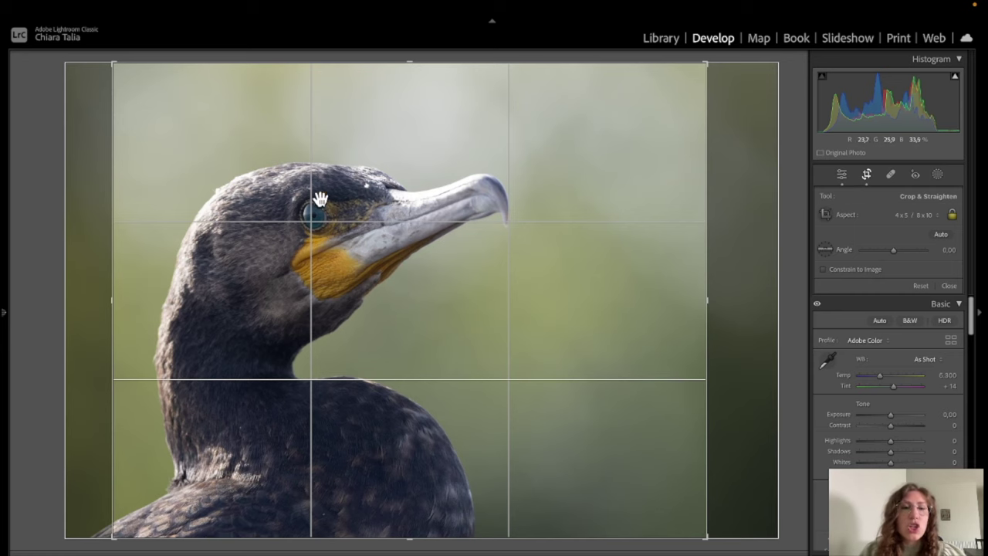
left_click_drag(349, 243, 346, 242)
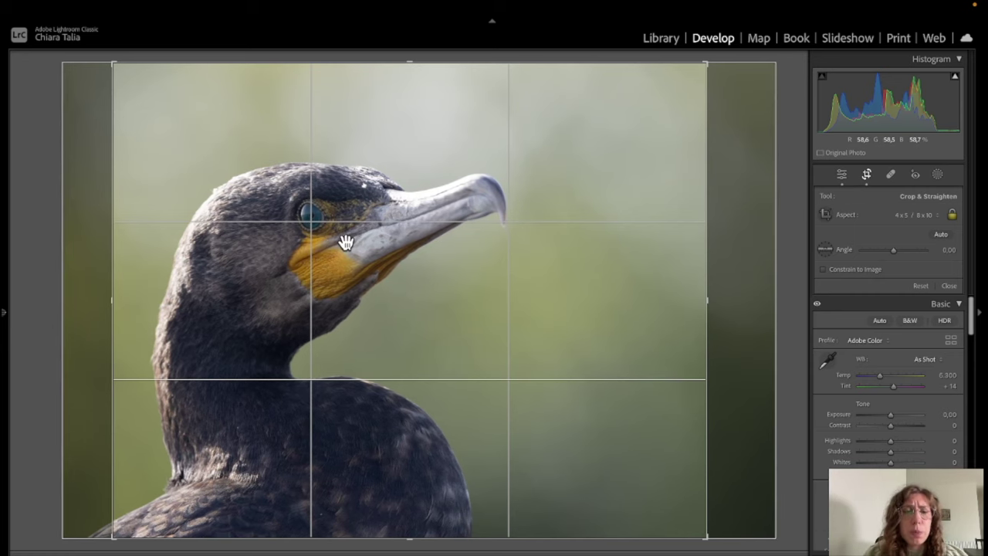
left_click_drag(703, 62, 713, 56)
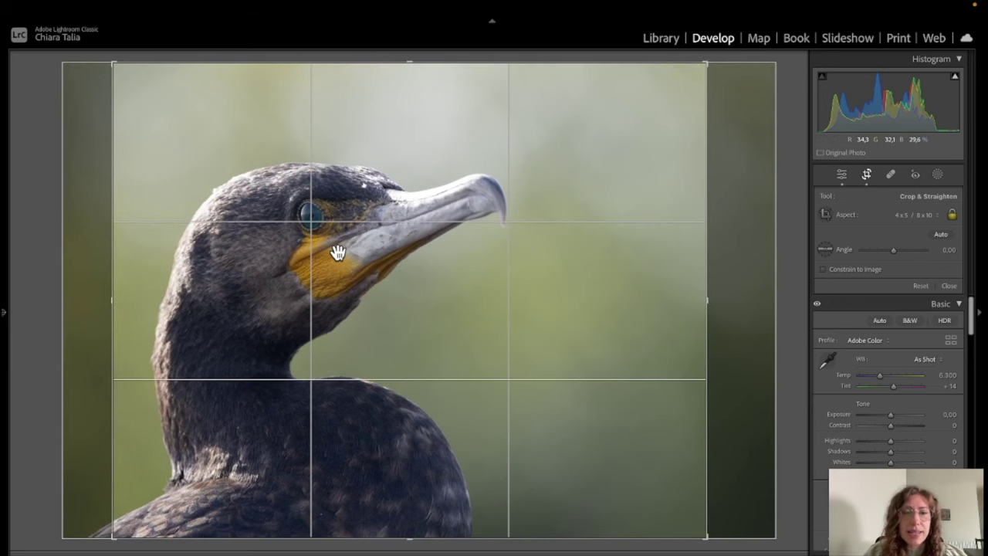
left_click_drag(338, 253, 339, 249)
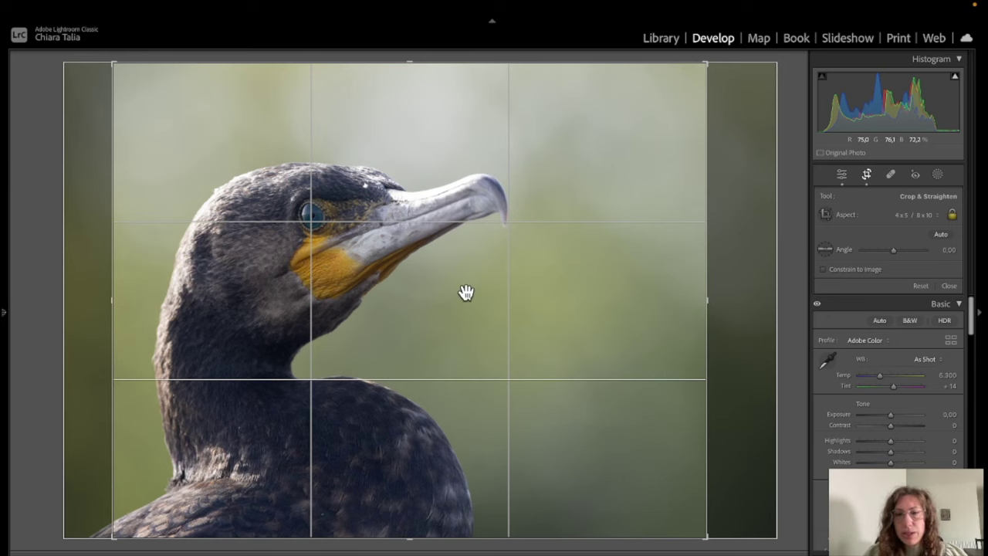
key("Return")
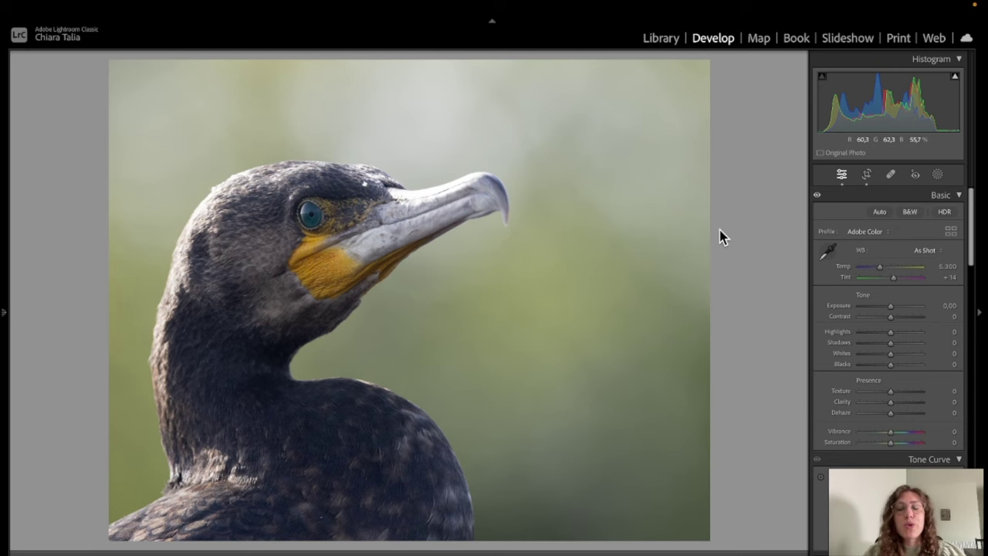
key("ctrl+z")
left_click(867, 176)
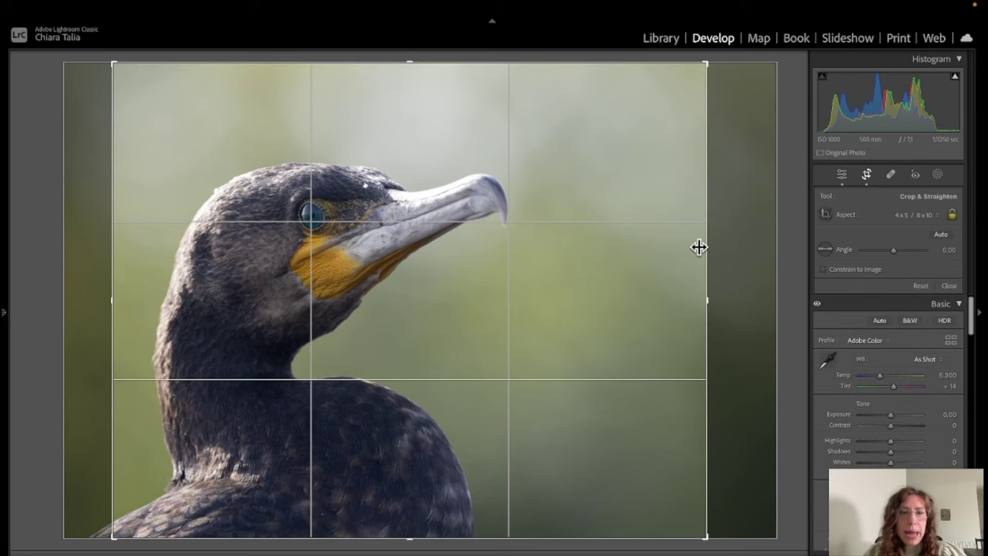
Commit the 4 x 5 crop and review the Lens Corrections and Transform panels.
key("r")
scroll(934, 342, "down", 15)
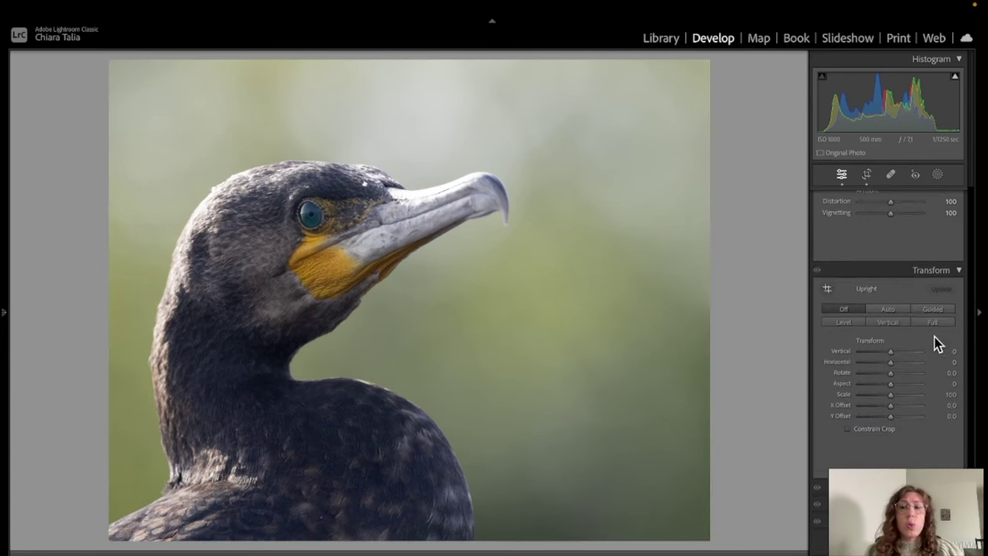
scroll(949, 311, "up", 5)
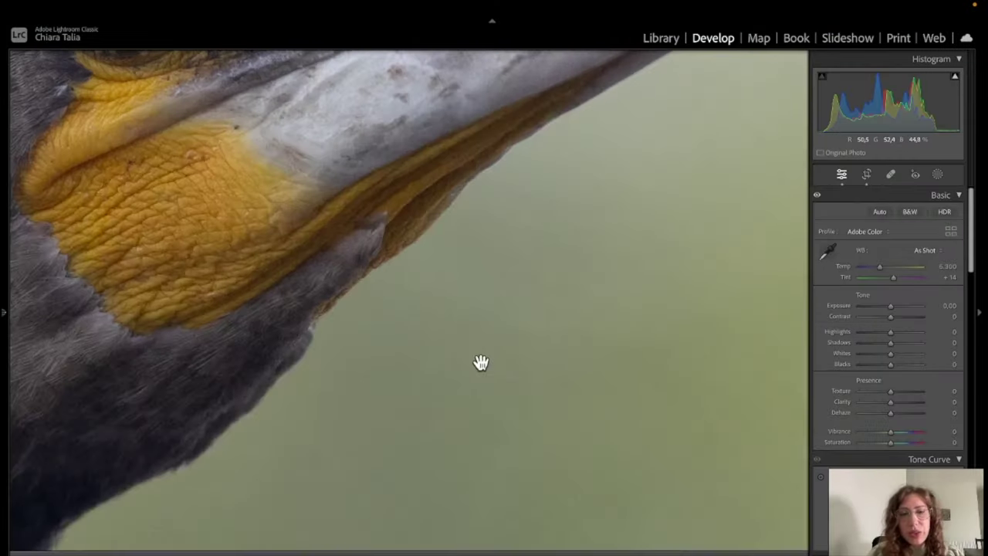
From the Detail panel, open the Denoise preview at Amount 40 and centre it on the eye.
left_click_drag(480, 362, 572, 325)
scroll(931, 421, "down", 3)
scroll(930, 424, "down", 10)
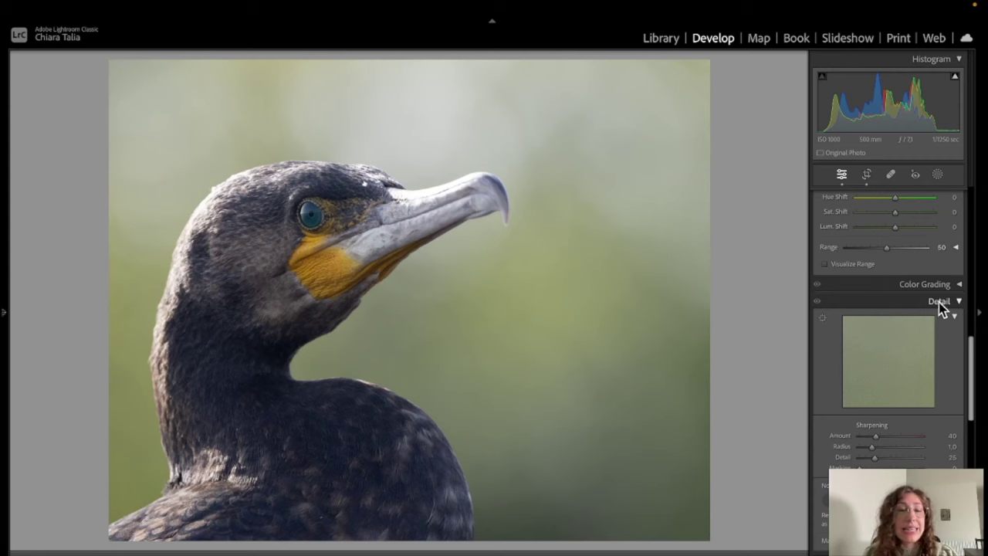
scroll(900, 412, "down", 5)
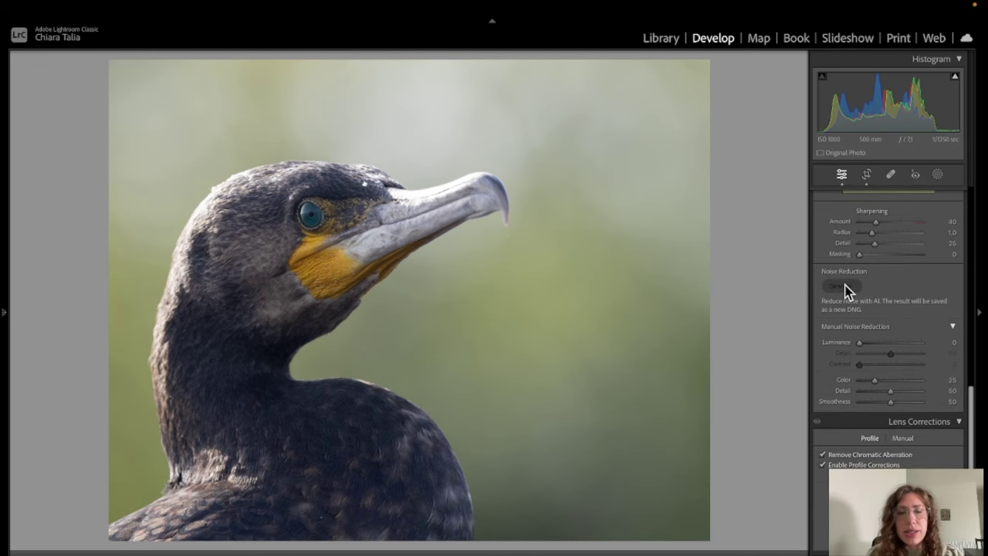
left_click(845, 287)
left_click_drag(600, 266, 511, 168)
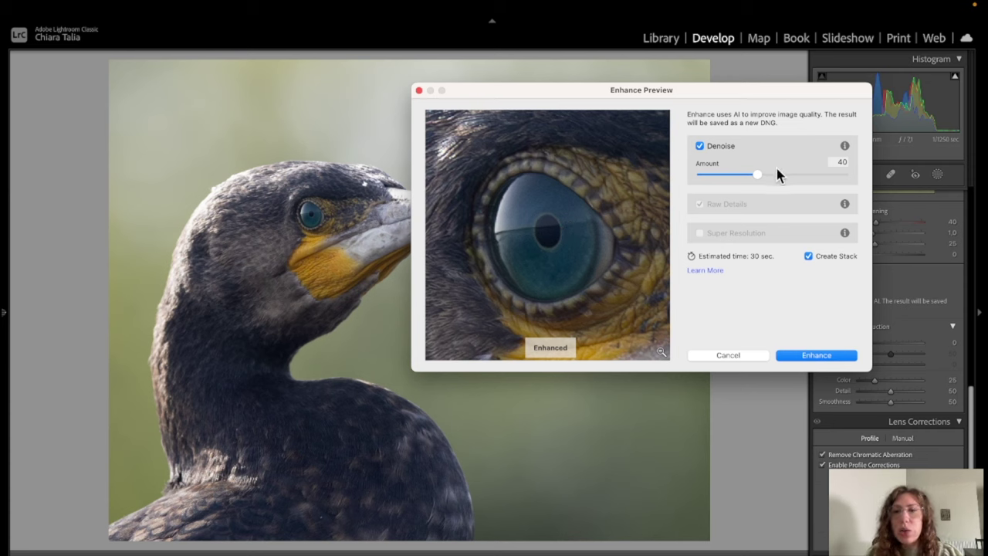
Compare denoise amounts of 100 and 46 on the eye and head, settling on 25.
left_click_drag(759, 176, 844, 175)
left_click_drag(569, 150, 569, 313)
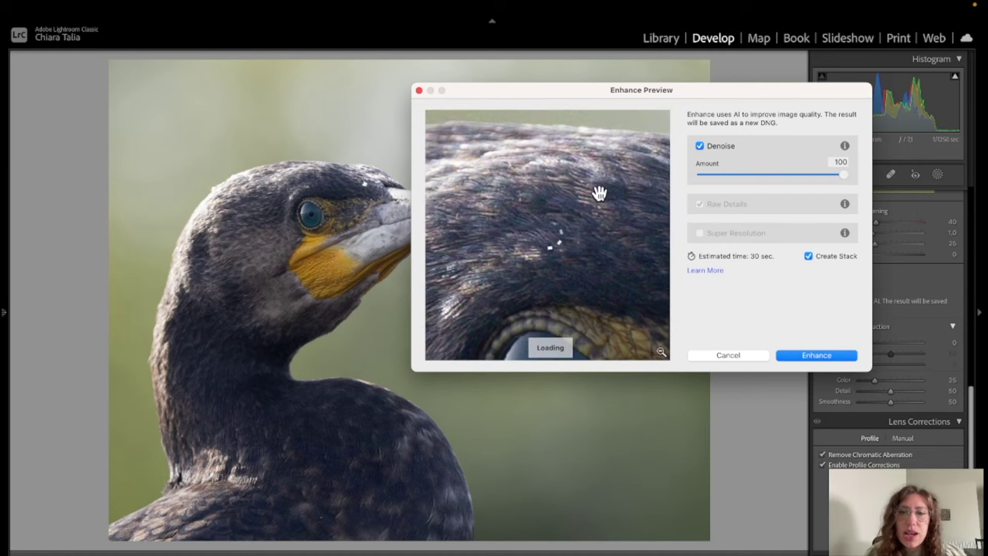
left_click_drag(600, 192, 545, 214)
left_click_drag(567, 307, 595, 227)
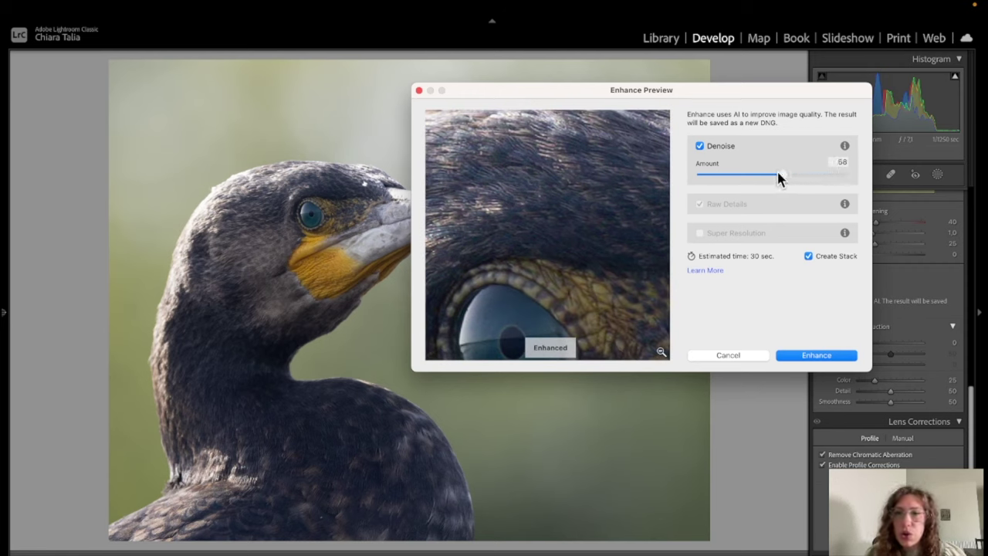
left_click_drag(776, 171, 708, 176)
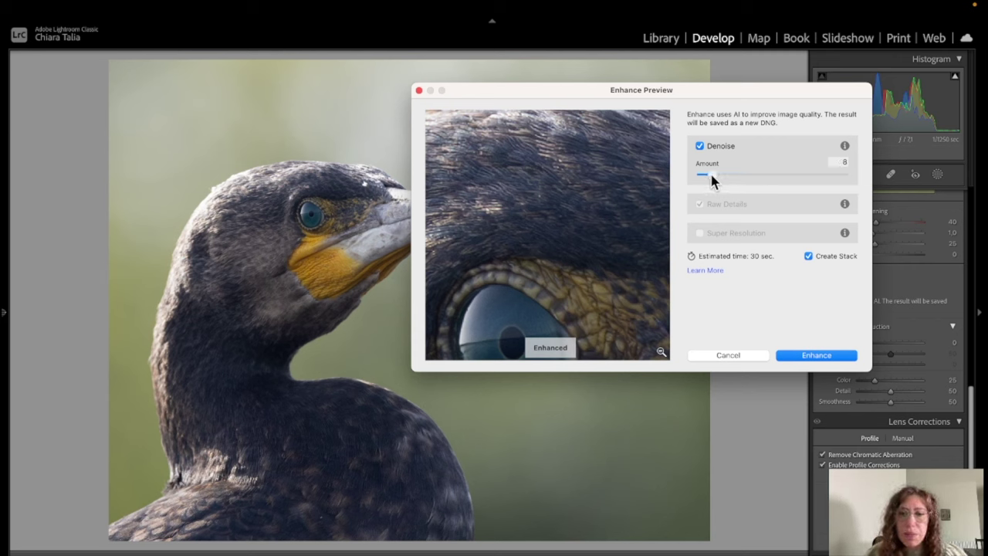
left_click_drag(712, 175, 759, 175)
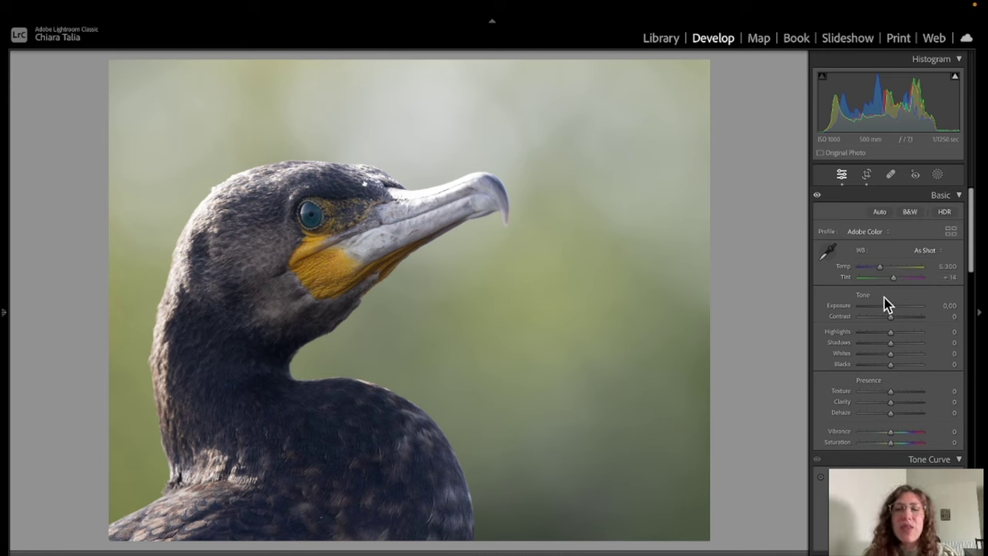
Raise Exposure to +0.25 and inspect the beak up close.
scroll(883, 297, "down", 2)
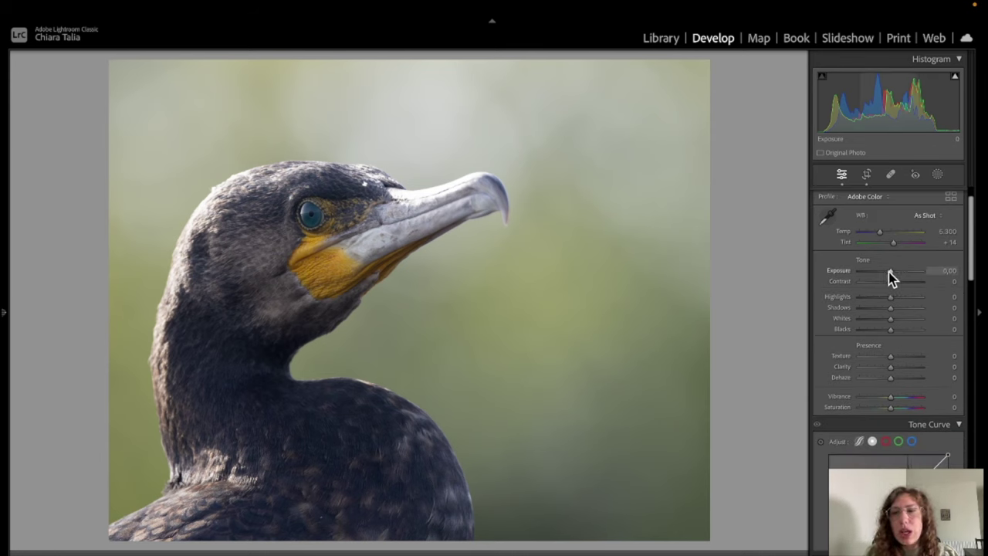
left_click_drag(890, 275, 893, 275)
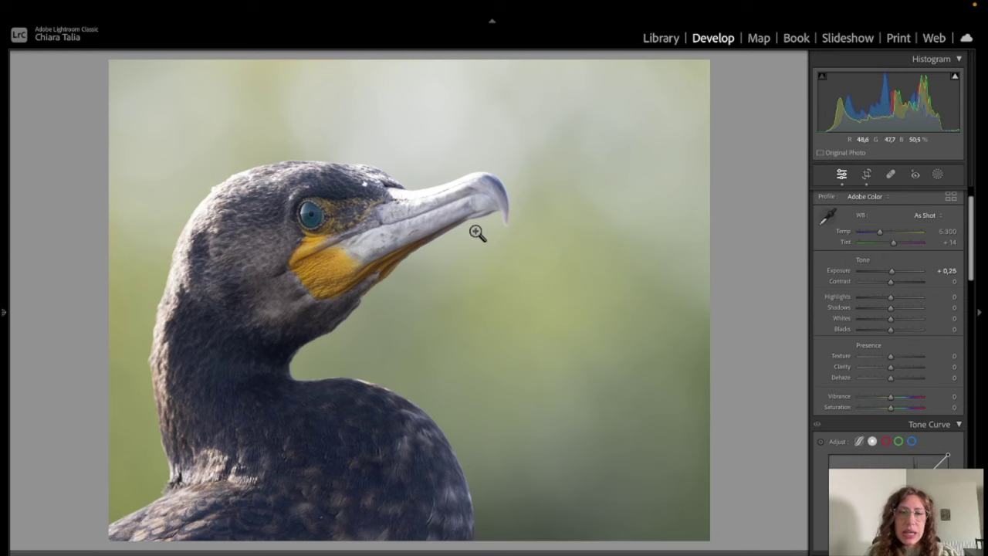
left_click(440, 197)
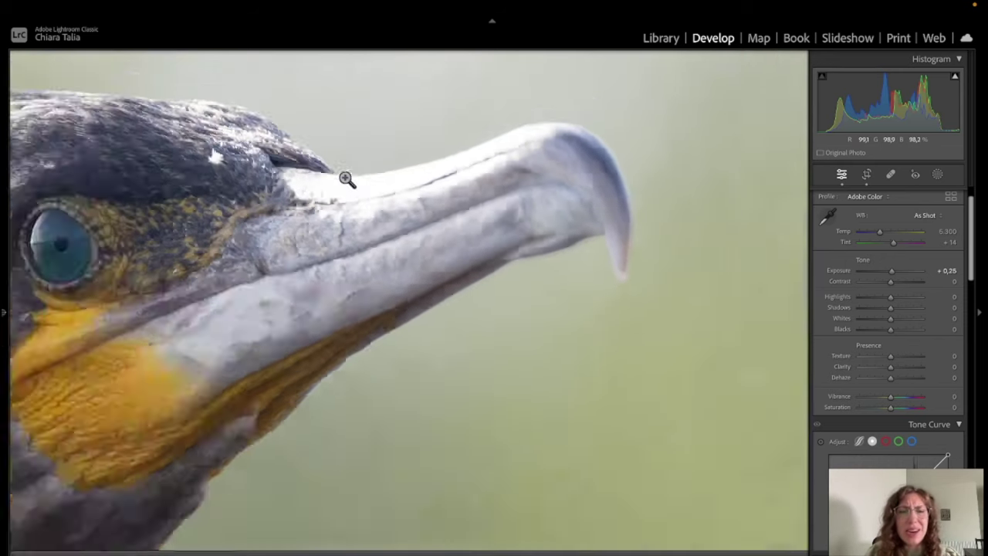
left_click(346, 179)
With clipping shown, set Highlights and Whites to -100, then compare with the original.
key("j")
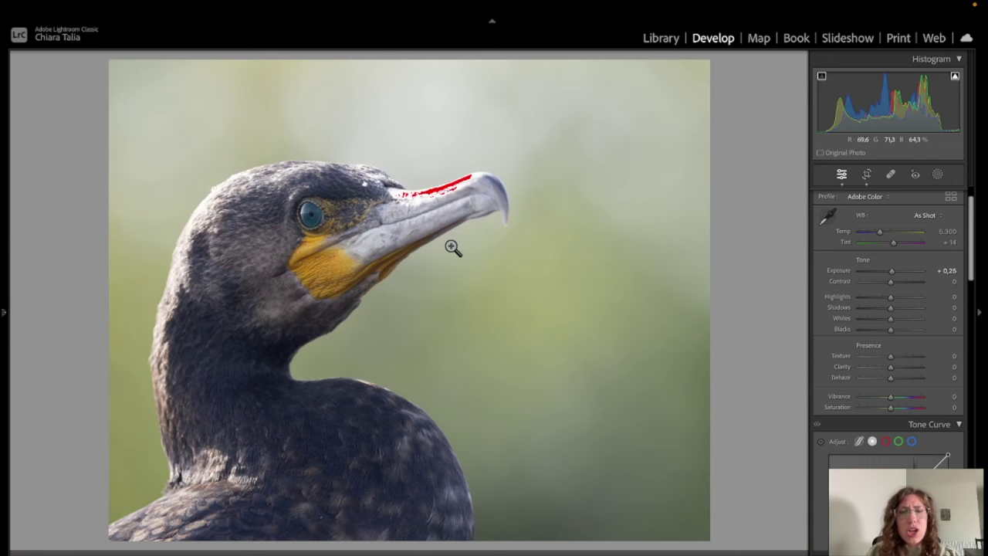
left_click(448, 191)
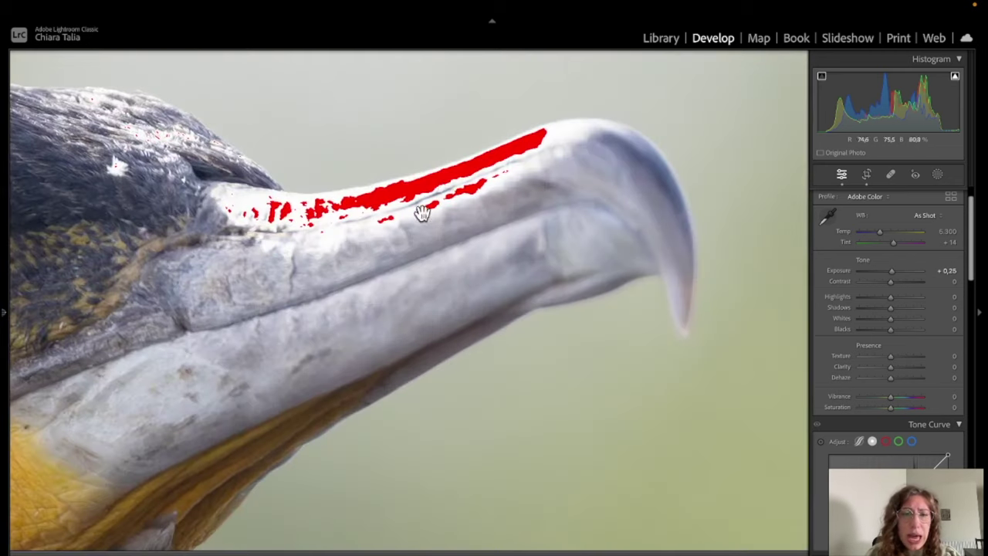
left_click(477, 213)
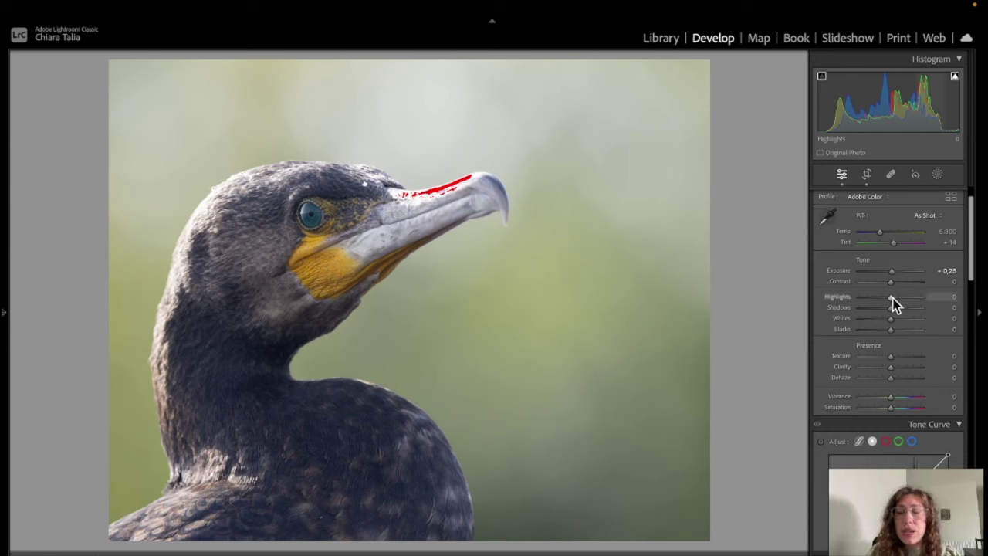
left_click_drag(887, 298, 859, 301)
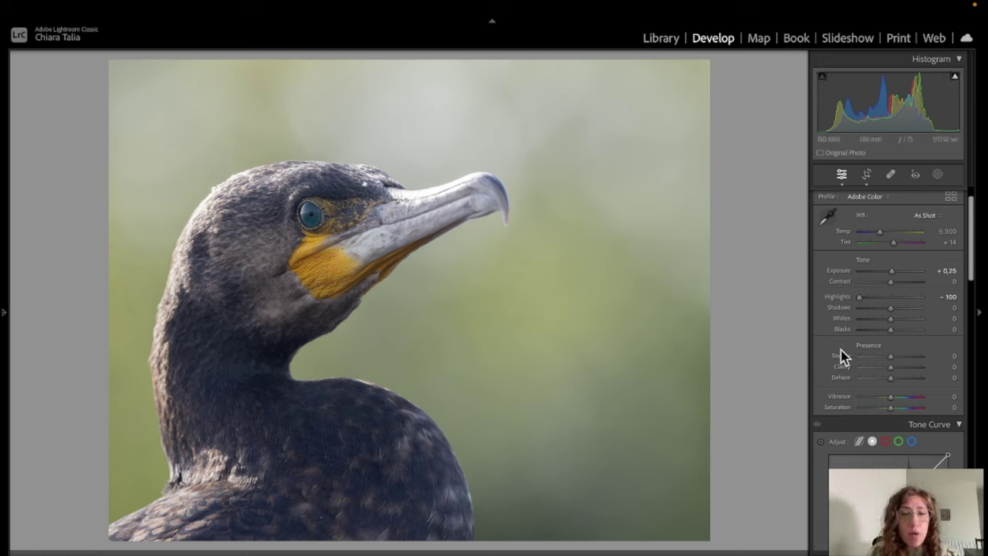
left_click_drag(890, 319, 860, 323)
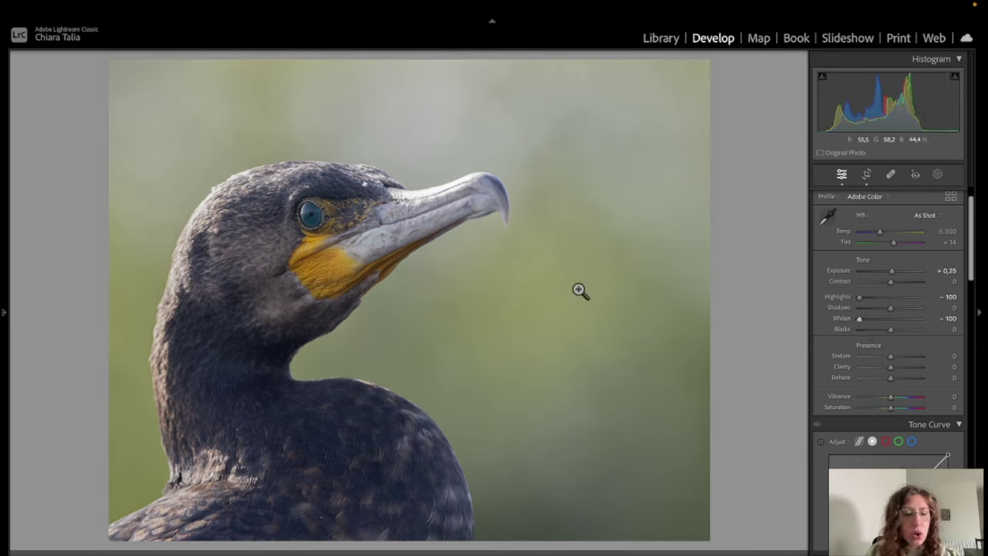
key("backslash")
key("backslash")
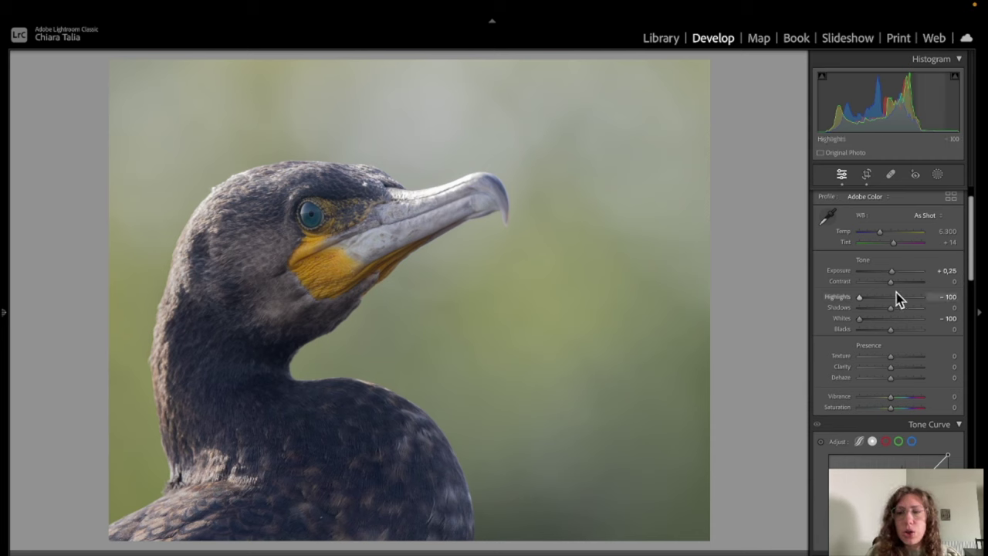
Set Contrast to -8 and Shadows to -16, checking black clipping and keeping Blacks at 0.
left_click_drag(891, 284, 887, 284)
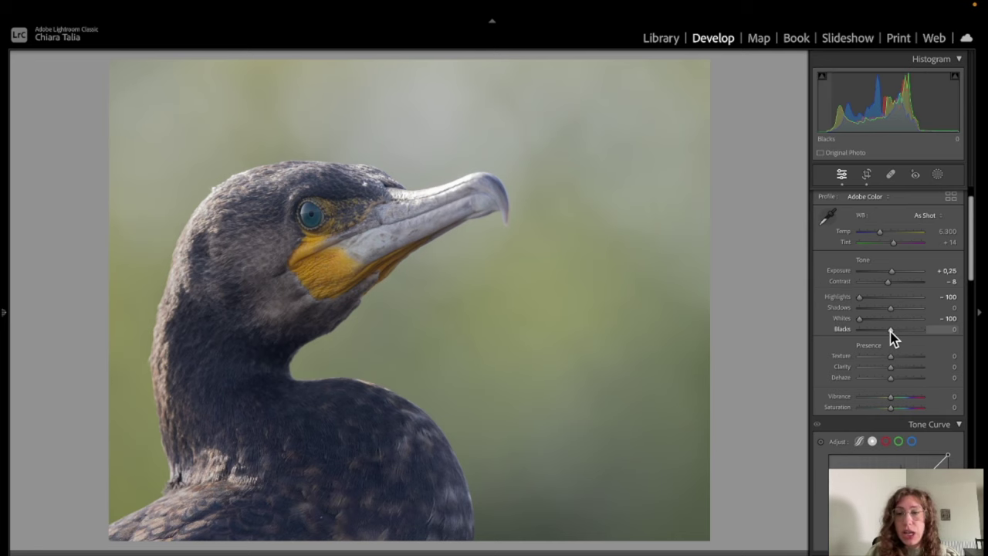
mouse_move(892, 337)
left_mouse_down()
mouse_move(870, 332)
mouse_move(891, 334)
left_mouse_up()
left_click(948, 329)
type("0")
key("Return")
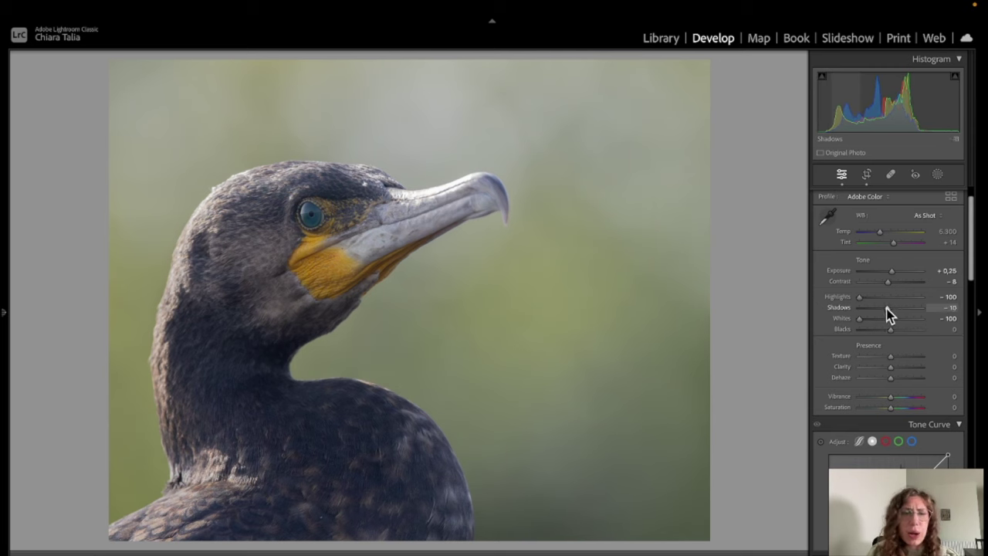
left_click_drag(886, 313, 890, 311)
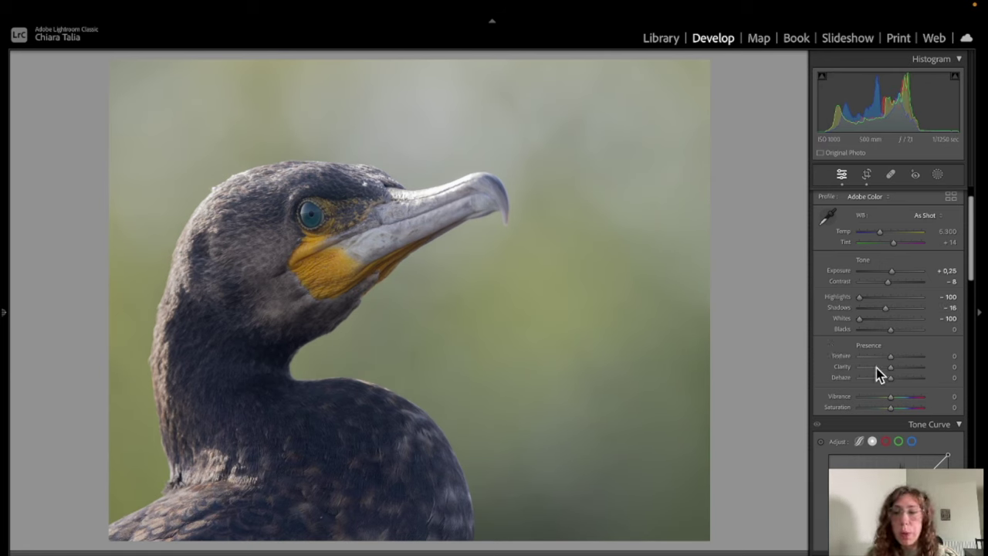
Test Saturation at +100, settle it at +2, and raise Vibrance to +56.
scroll(892, 395, "down", 2)
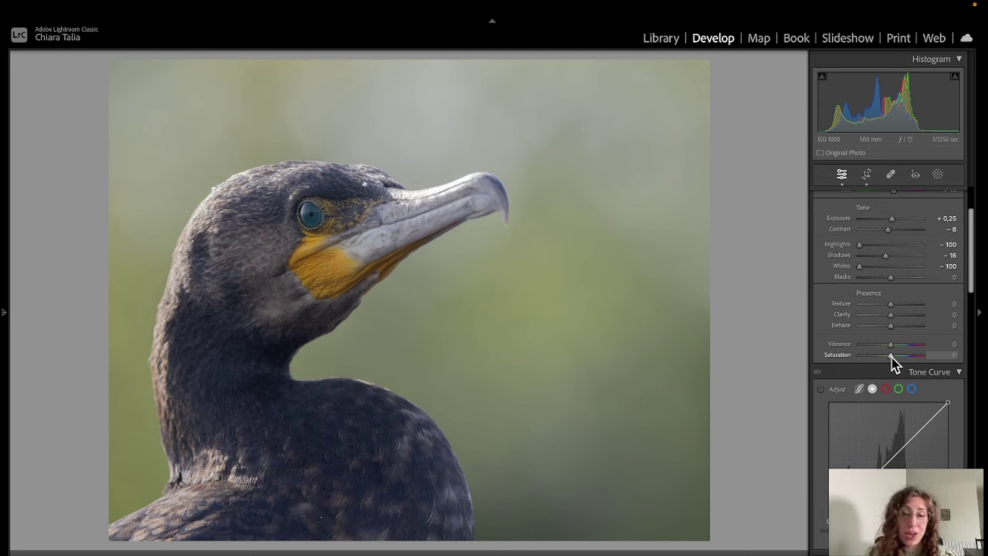
left_click_drag(892, 358, 931, 355)
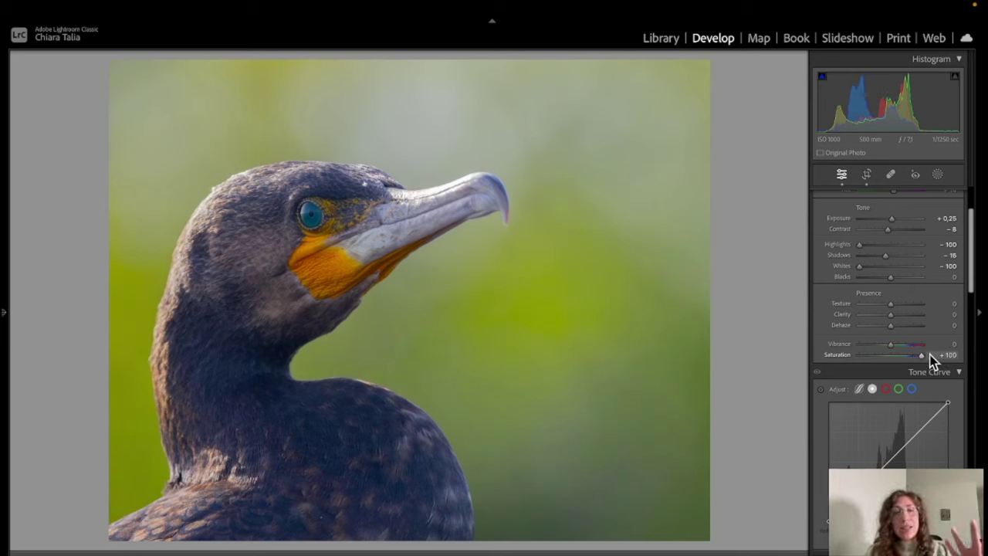
left_click_drag(929, 354, 893, 365)
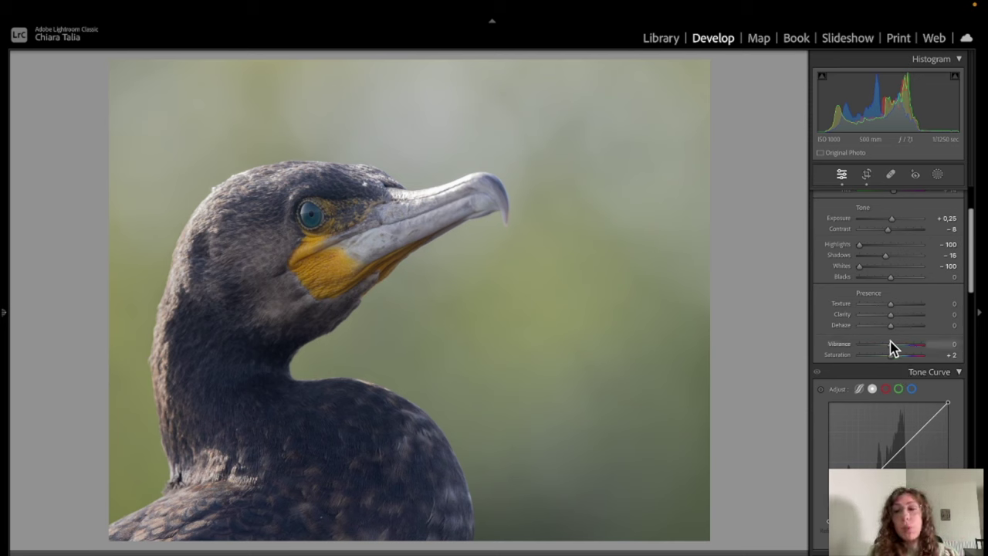
left_click_drag(894, 348, 907, 347)
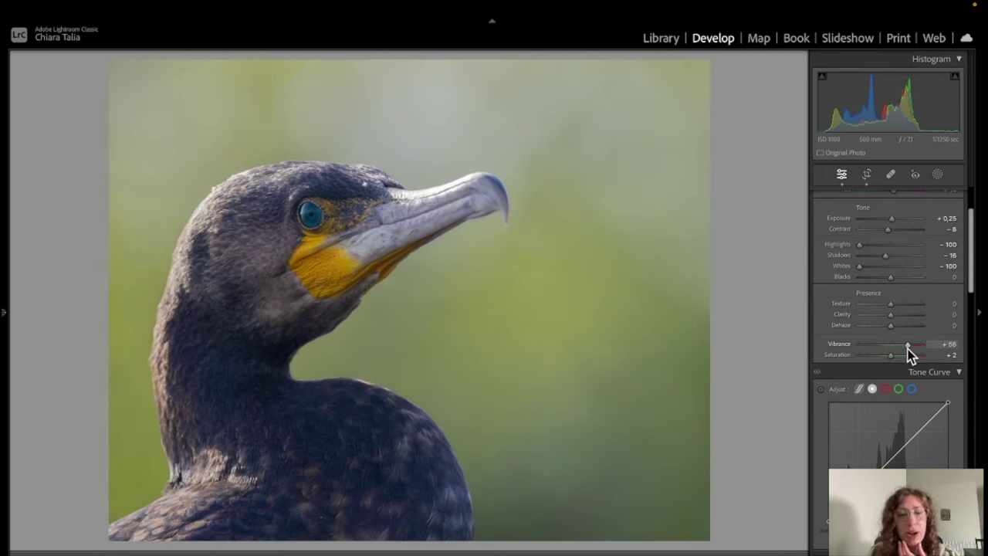